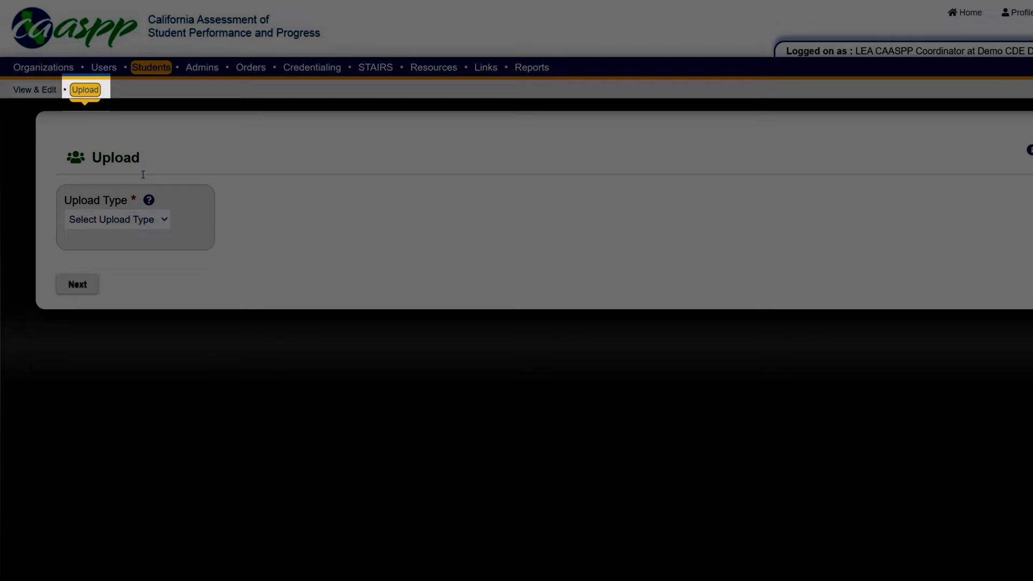
# Select Test Settings as the upload type and continue to the file preparation step
pyautogui.click(160, 224)
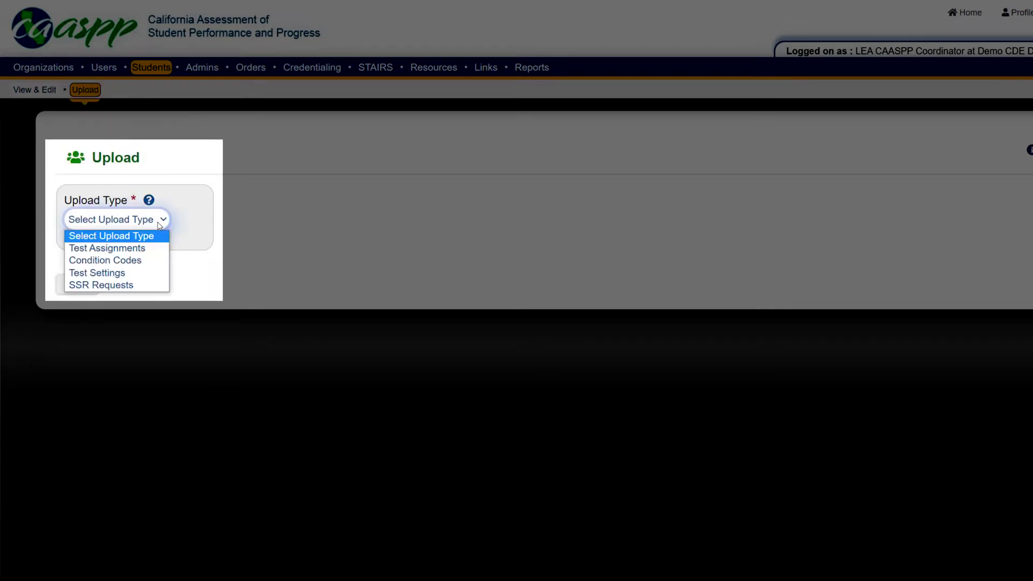
pyautogui.click(160, 274)
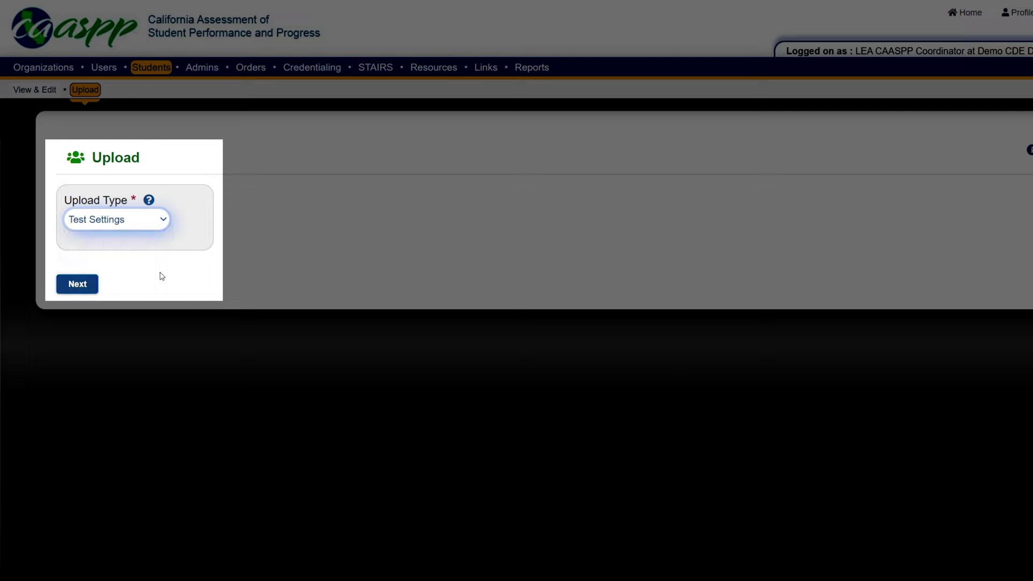
pyautogui.click(86, 286)
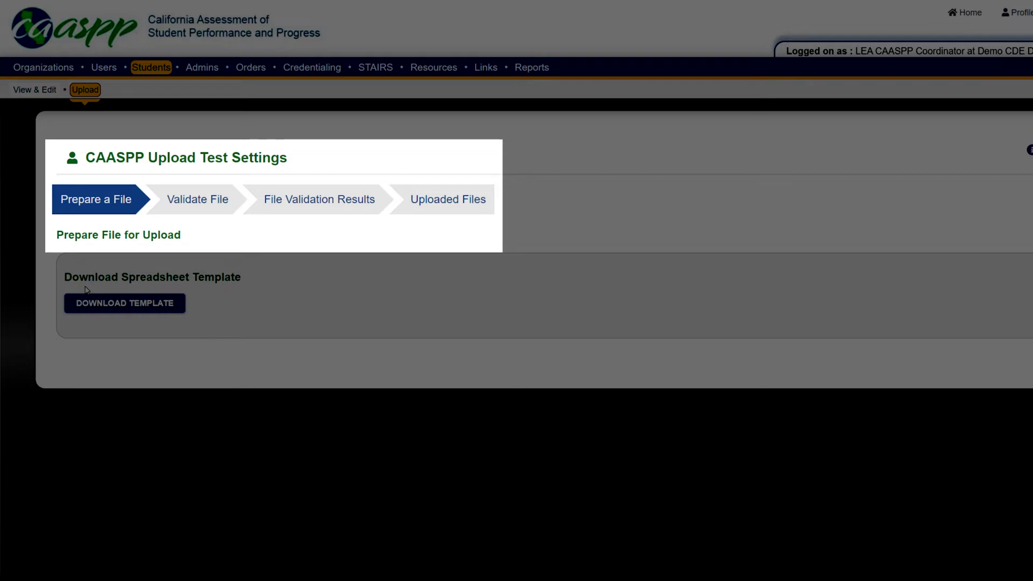
# Download the spreadsheet template and open it in Excel, dismissing the macro security warning
pyautogui.click(170, 304)
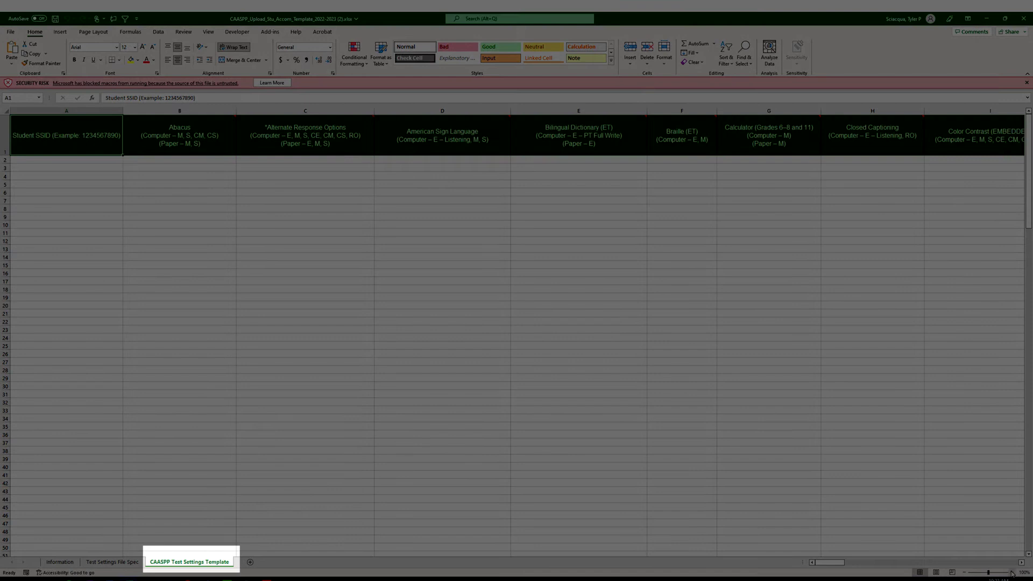
pyautogui.click(1010, 573)
pyautogui.click(1010, 572)
pyautogui.click(1011, 573)
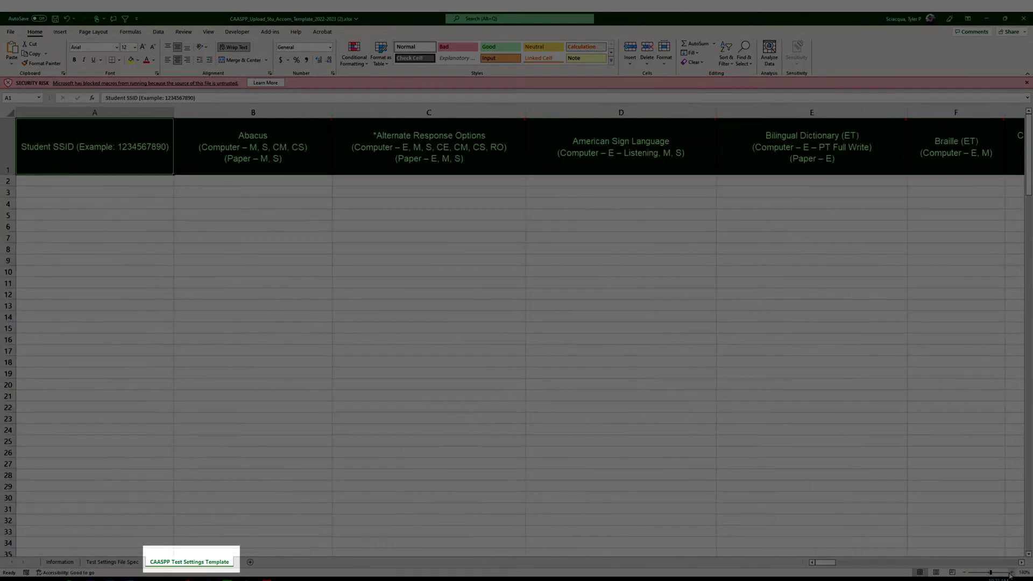
pyautogui.click(1026, 83)
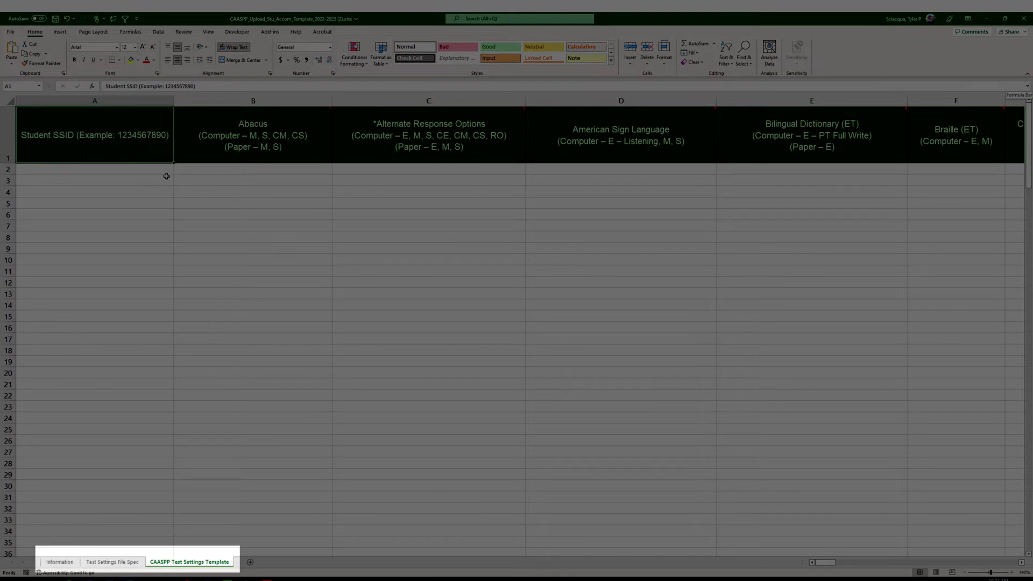
pyautogui.click(154, 165)
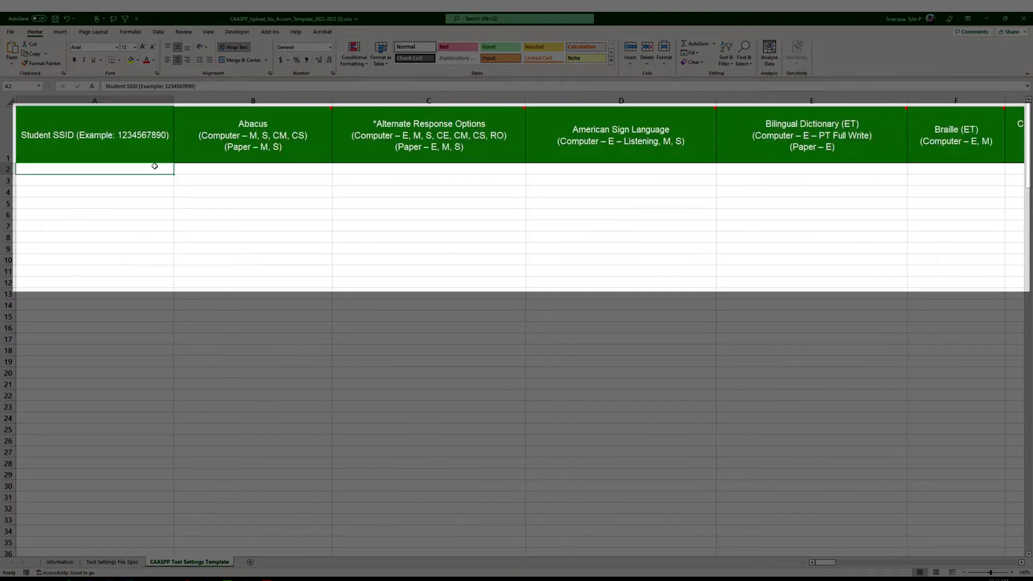
pyautogui.hotkey('ctrl', 'v')
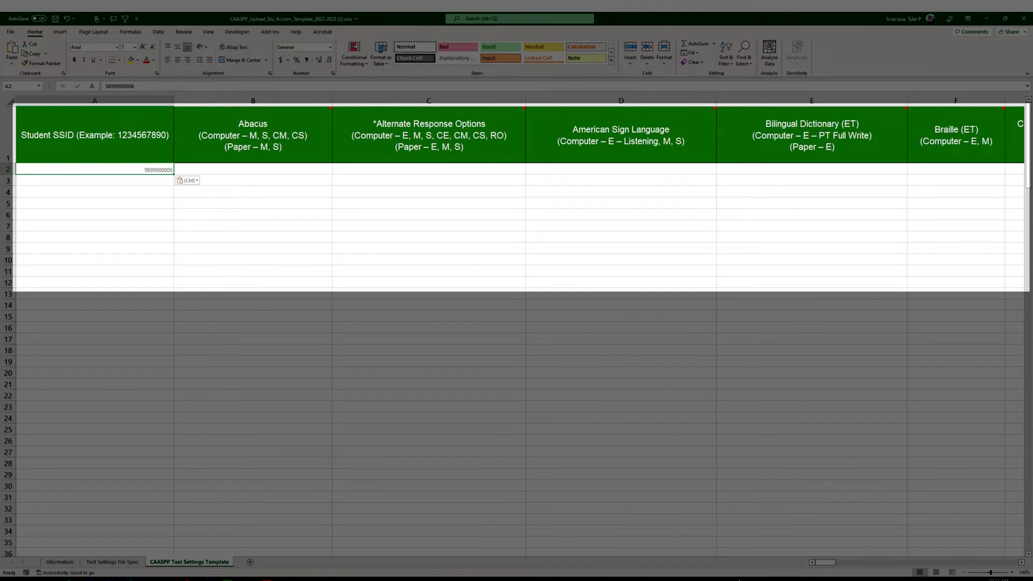
pyautogui.moveTo(824, 563); pyautogui.dragTo(839, 563)
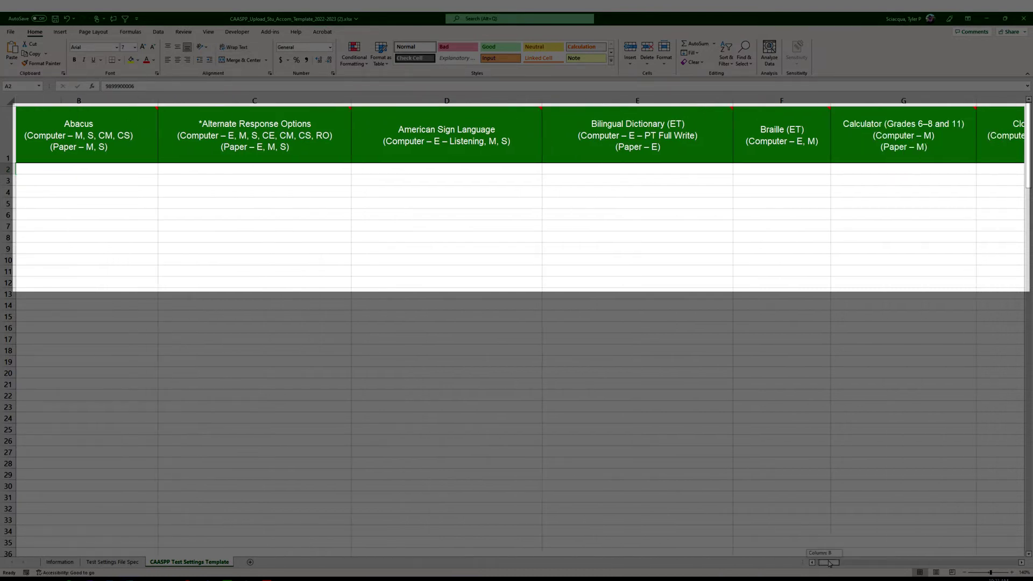
pyautogui.click(858, 171)
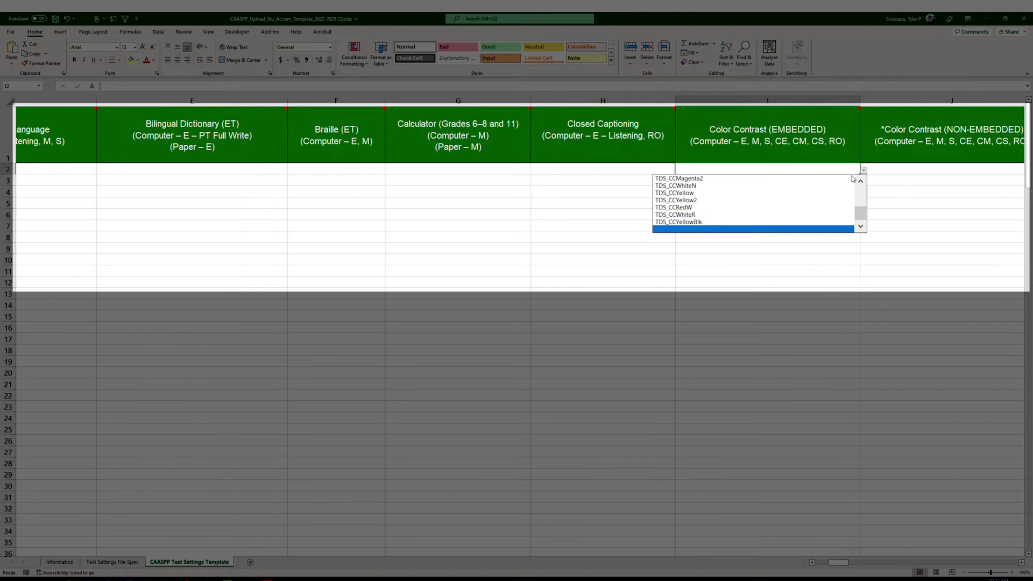
pyautogui.click(839, 184)
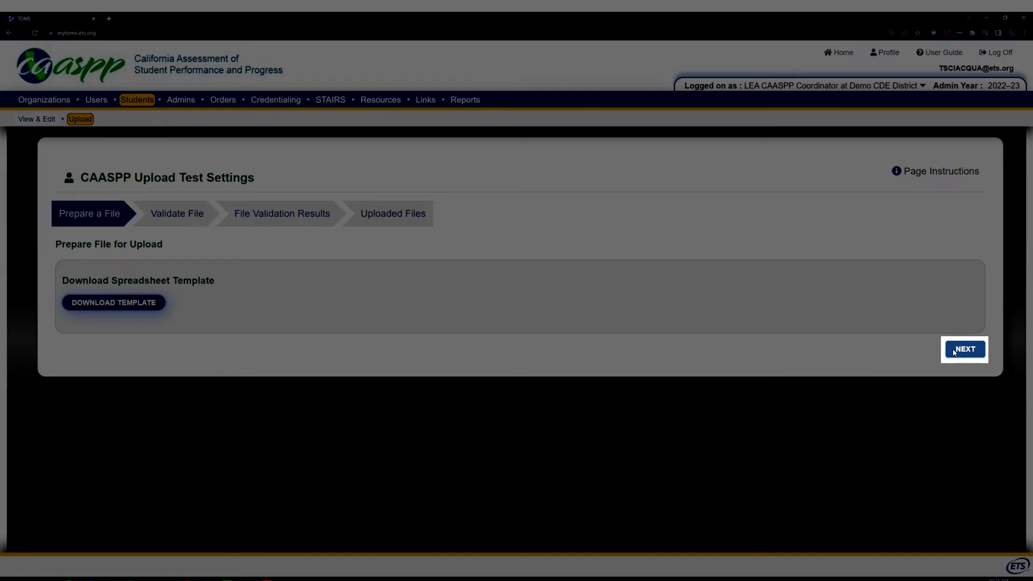
pyautogui.click(954, 353)
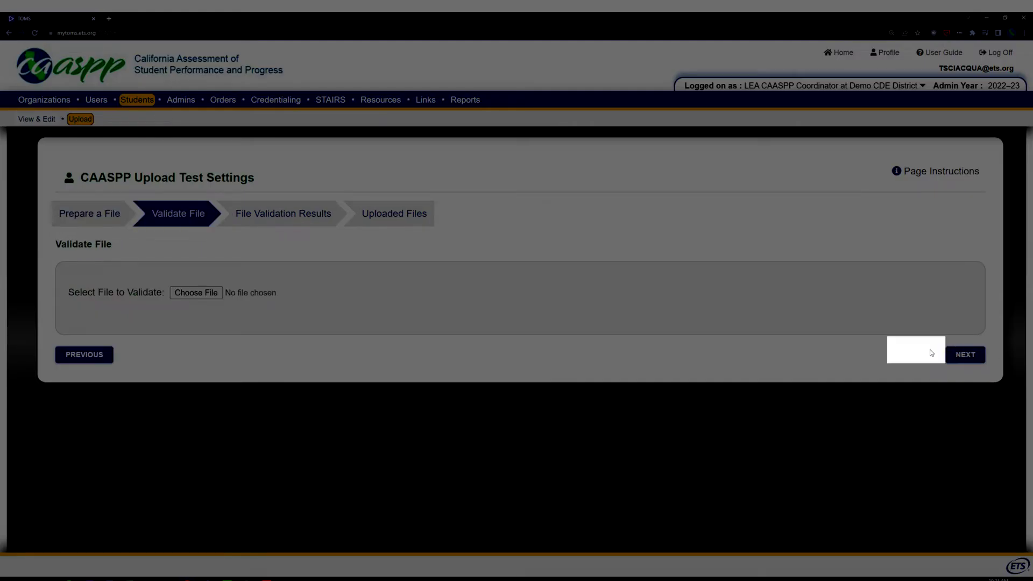
# Choose the most recent (2).xlsx template copy and submit it for validation
pyautogui.click(215, 297)
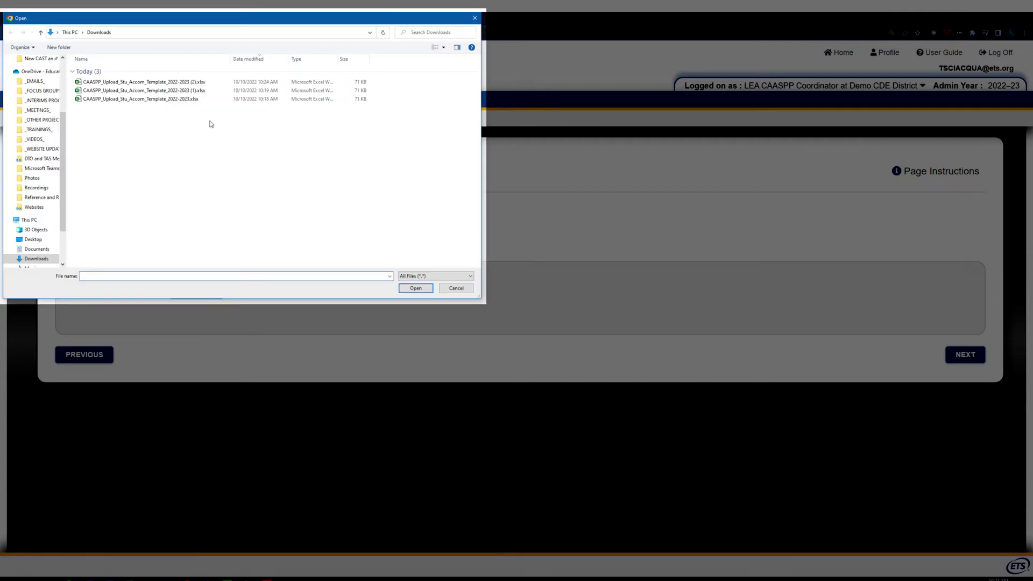
pyautogui.click(199, 84)
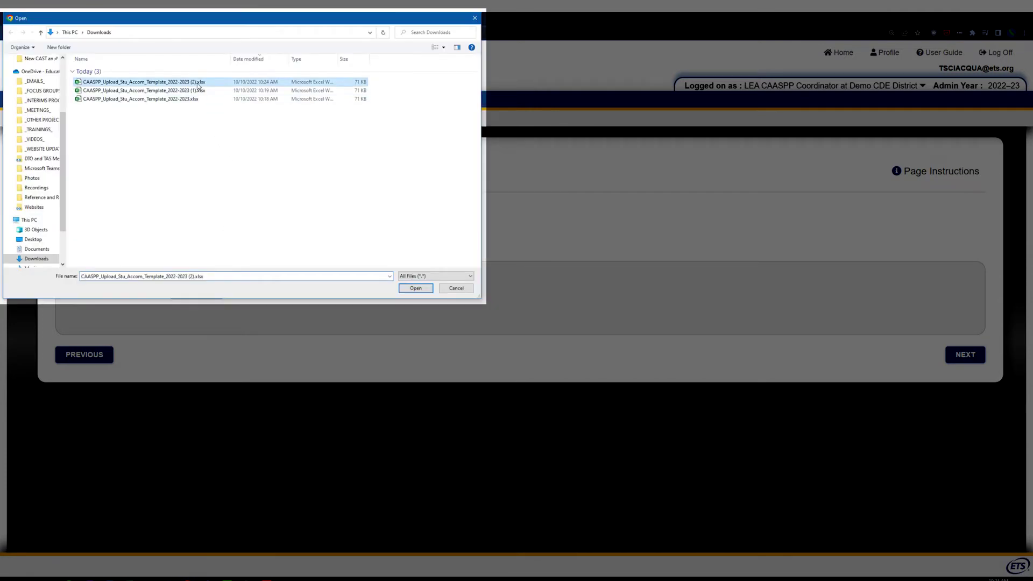
pyautogui.click(416, 288)
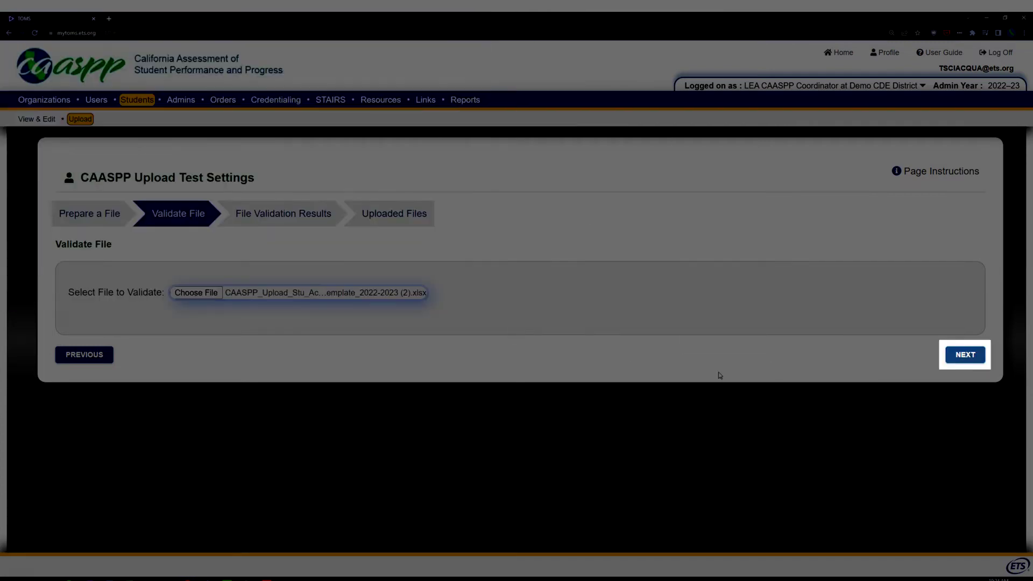
pyautogui.click(955, 356)
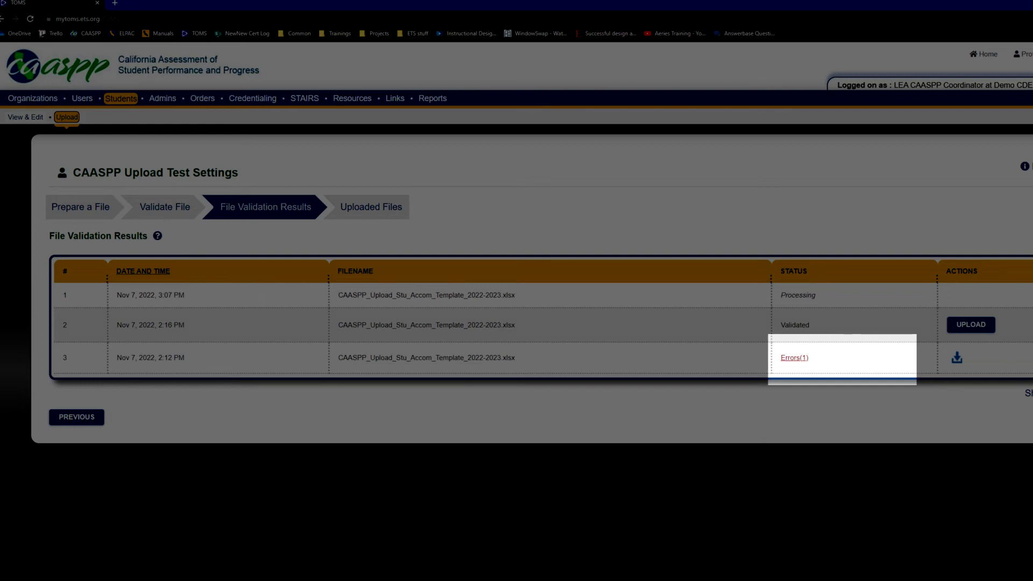
pyautogui.click(803, 357)
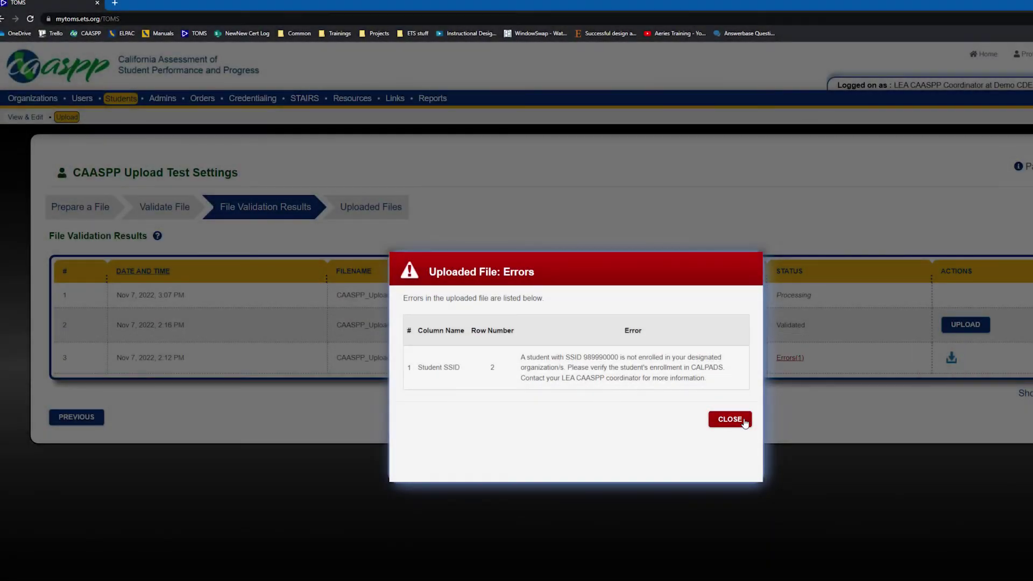
pyautogui.click(730, 419)
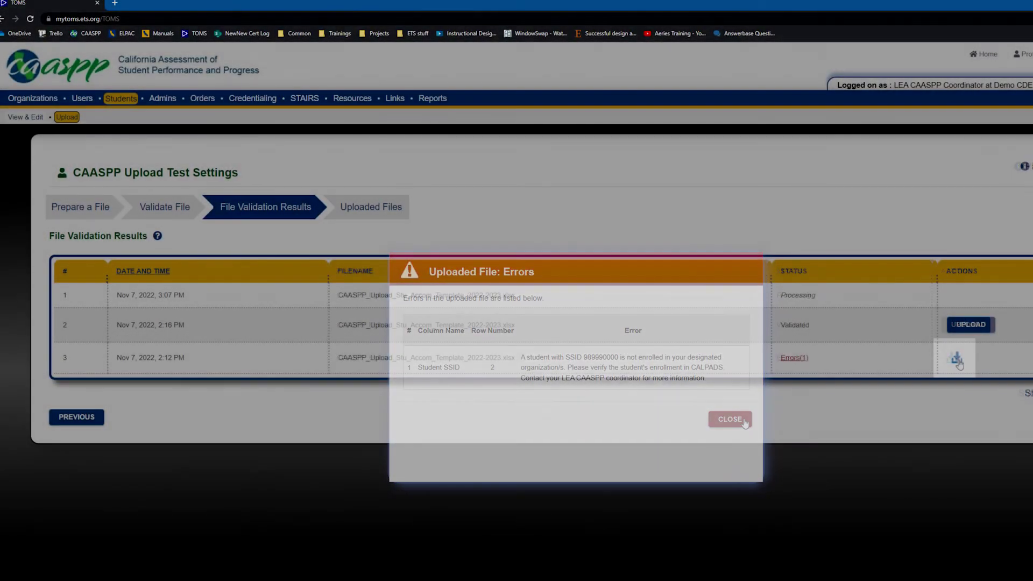
pyautogui.click(956, 357)
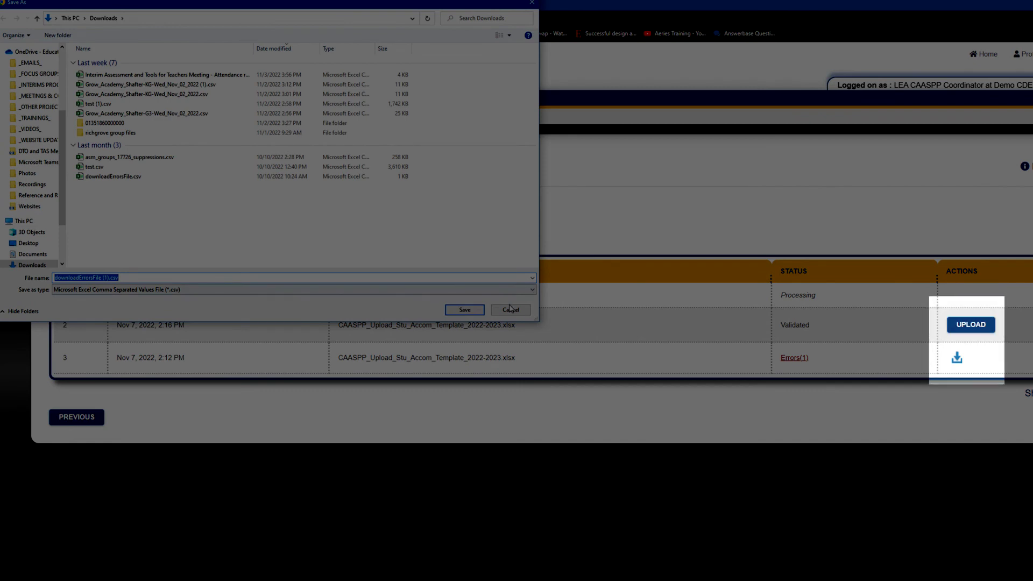
pyautogui.click(511, 310)
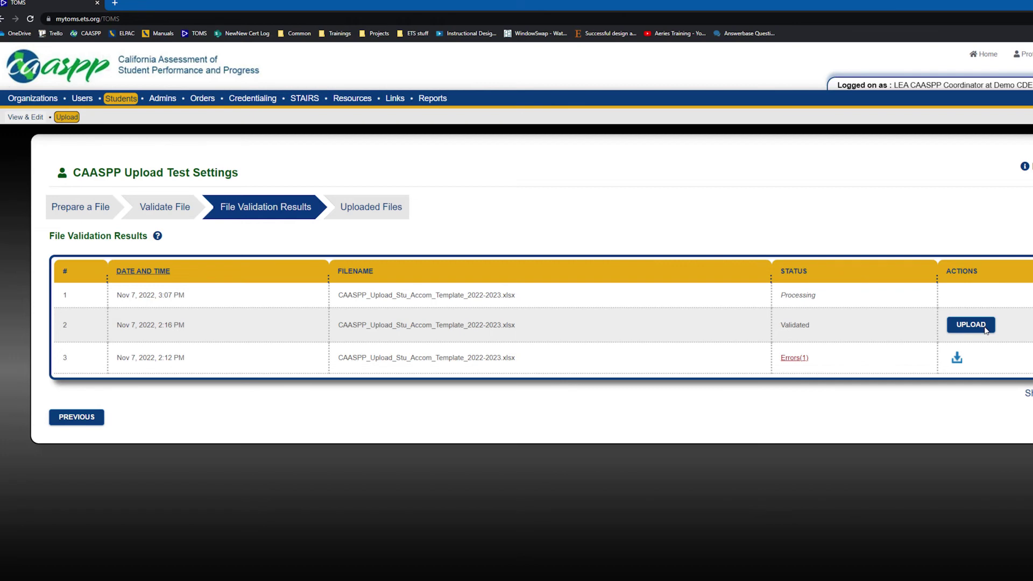
# Upload the Validated row's file so it moves to the Uploaded Files list
pyautogui.click(970, 325)
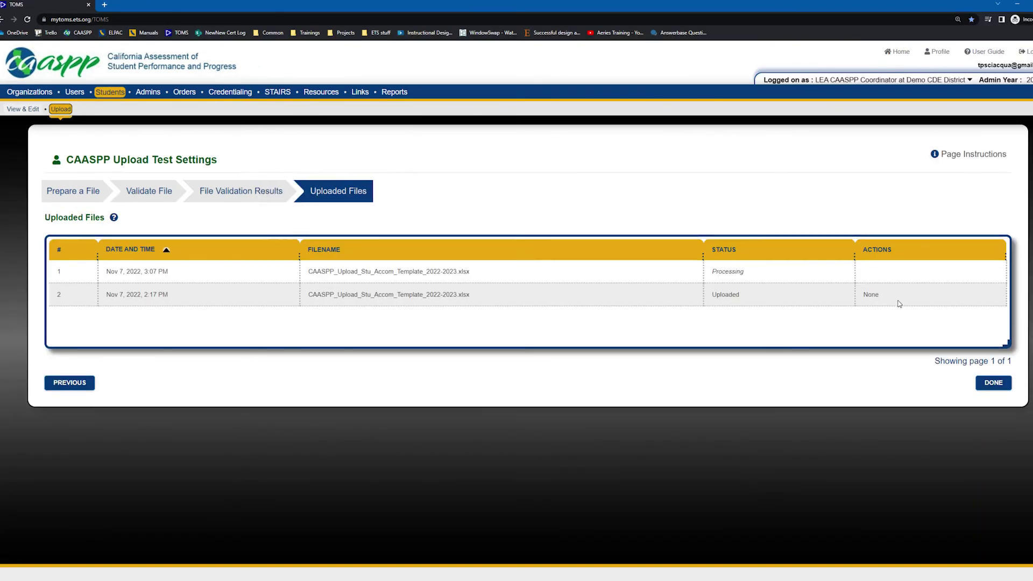